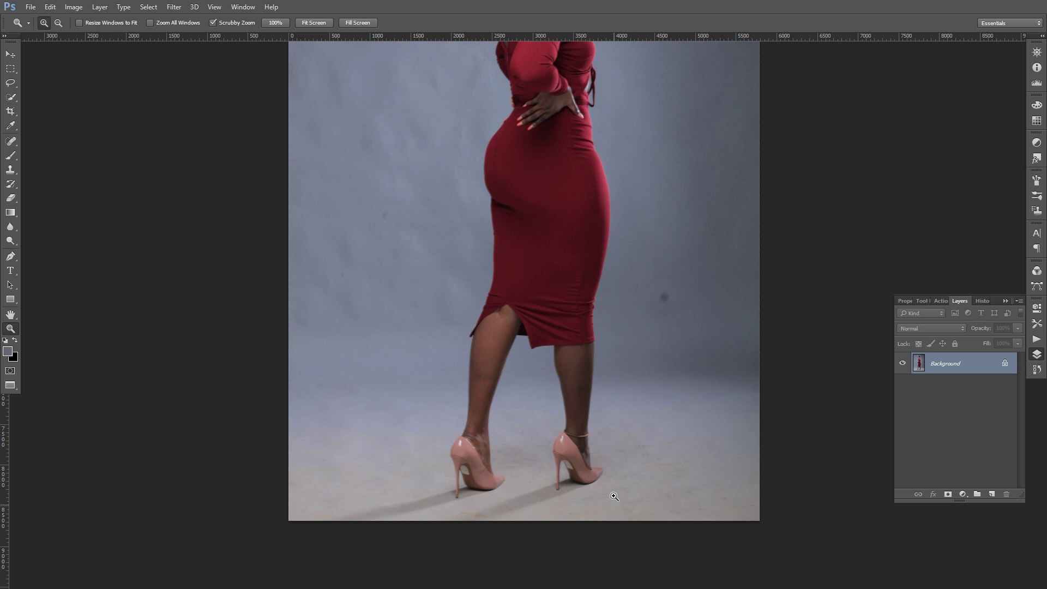
- Duplicate the Background layer twice and hide the uppermost copy
drag(975, 366, 991, 493)
drag(993, 360, 991, 493)
click(902, 364)
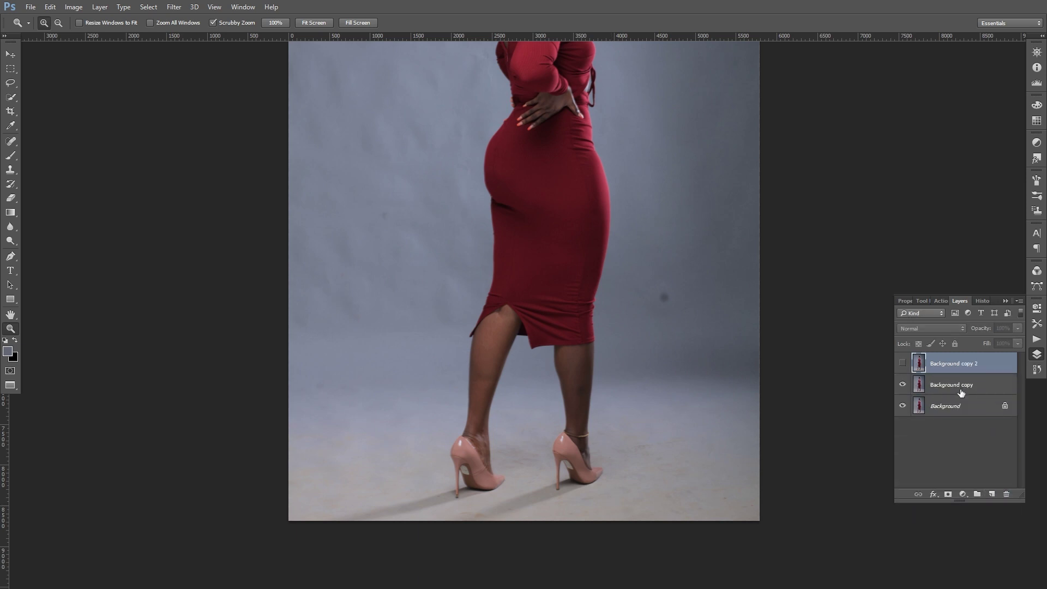
- Apply a Gaussian Blur with a radius of 8.6 pixels to the Background copy layer
click(959, 389)
click(171, 8)
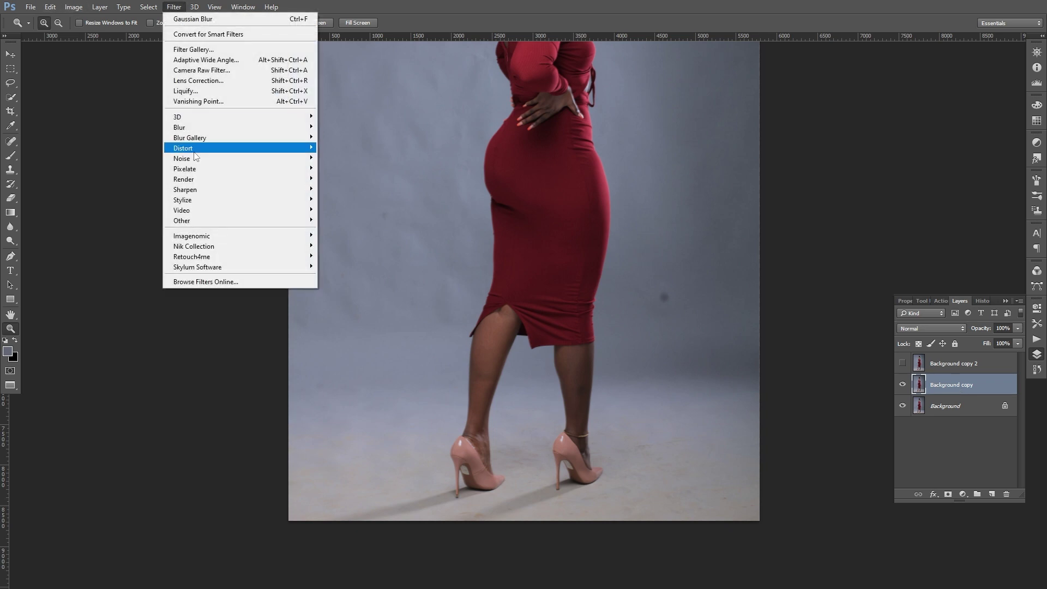
mouse_move(204, 129)
click(344, 168)
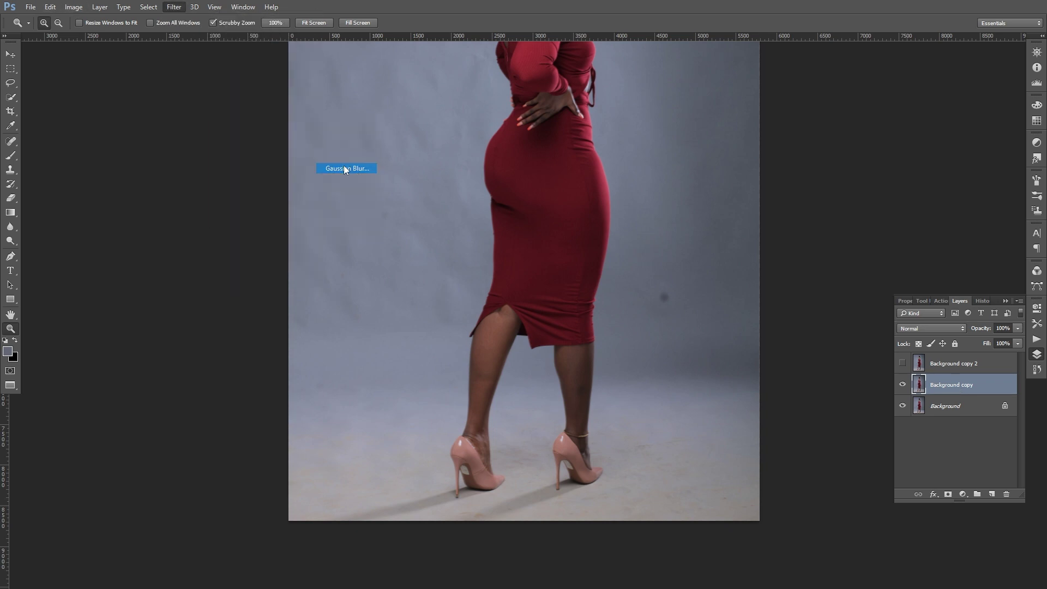
drag(889, 234, 843, 234)
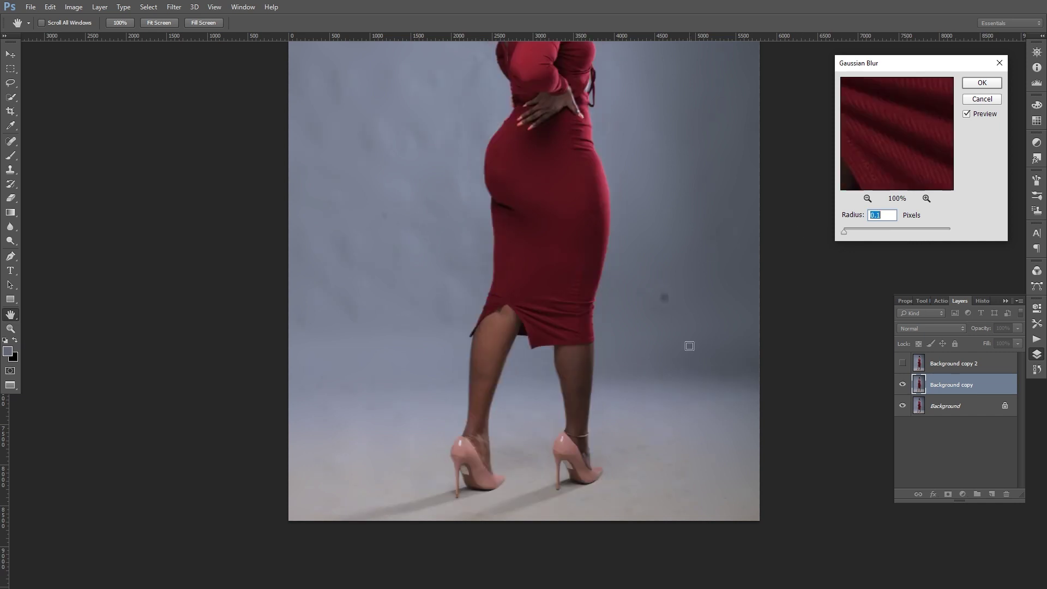
click(673, 443)
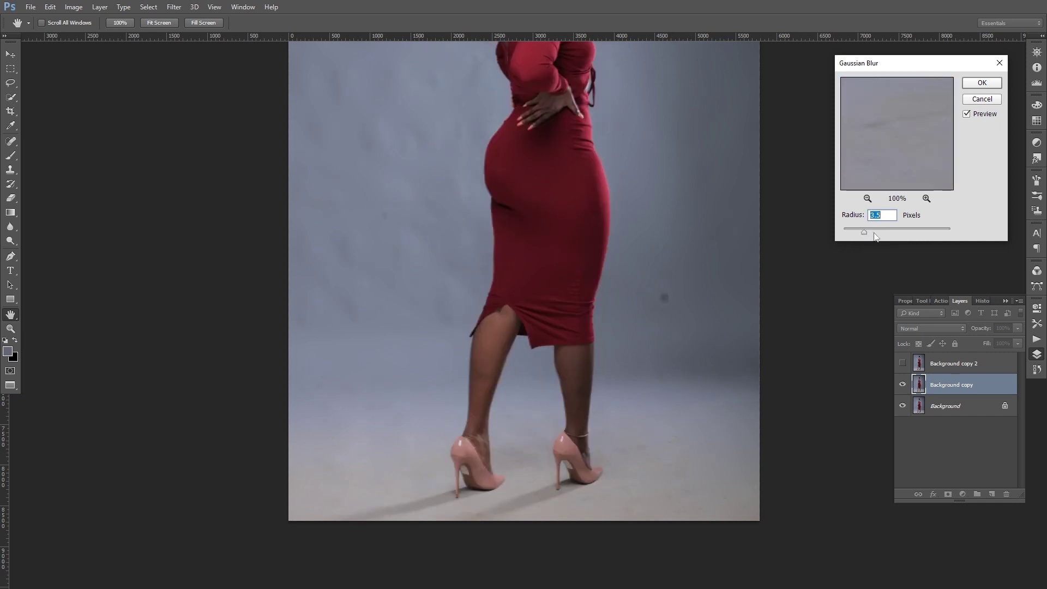
click(883, 233)
click(501, 329)
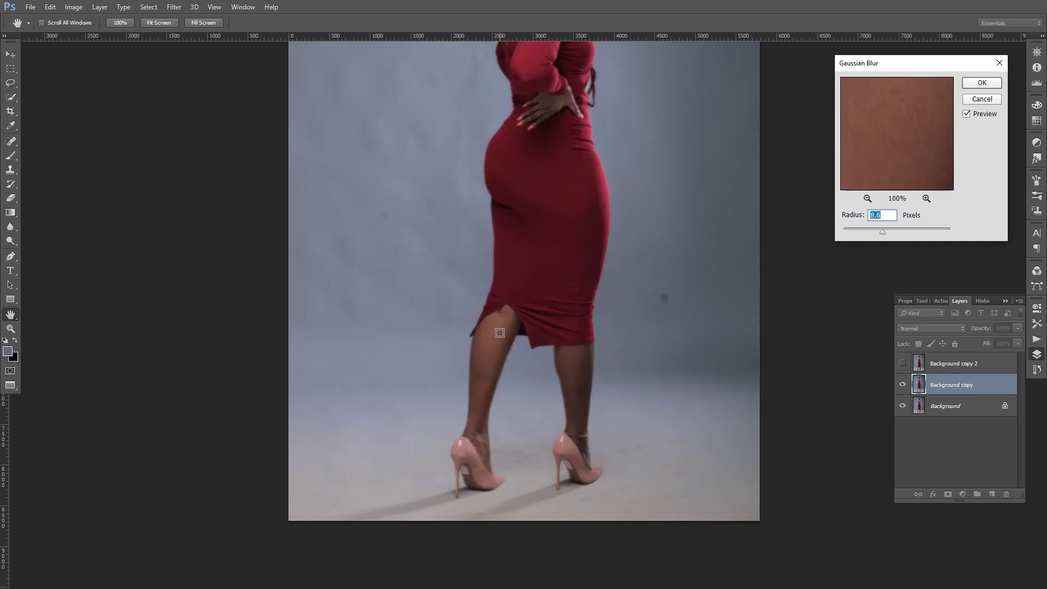
click(574, 368)
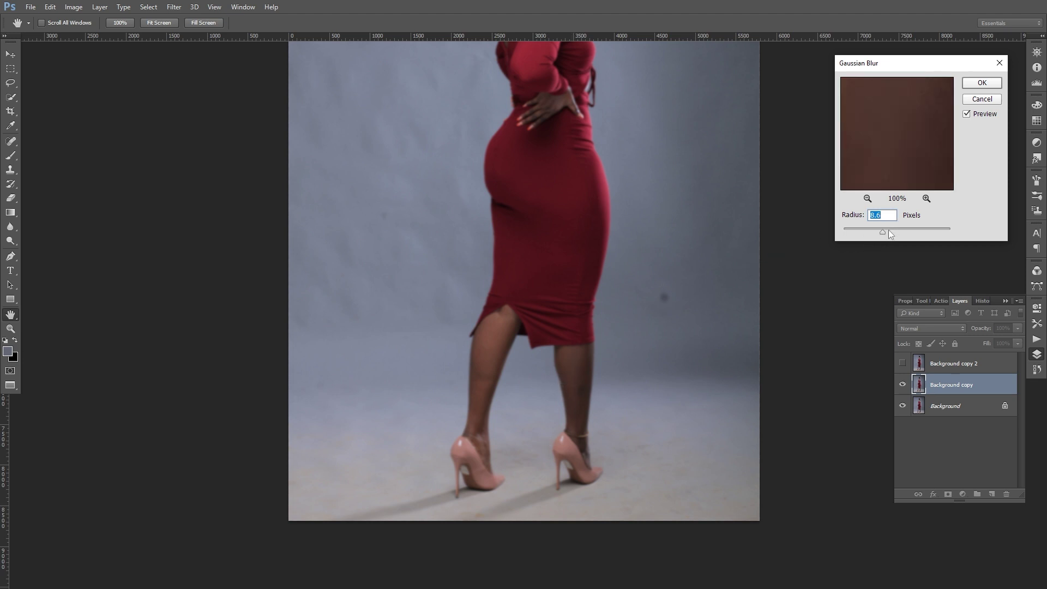
click(885, 231)
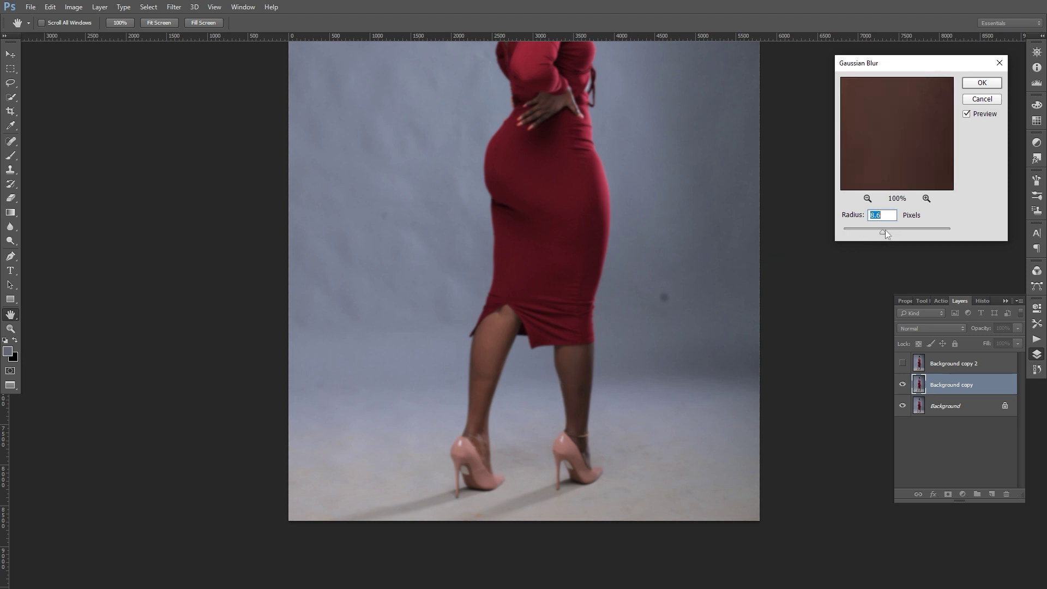
click(981, 83)
key(z)
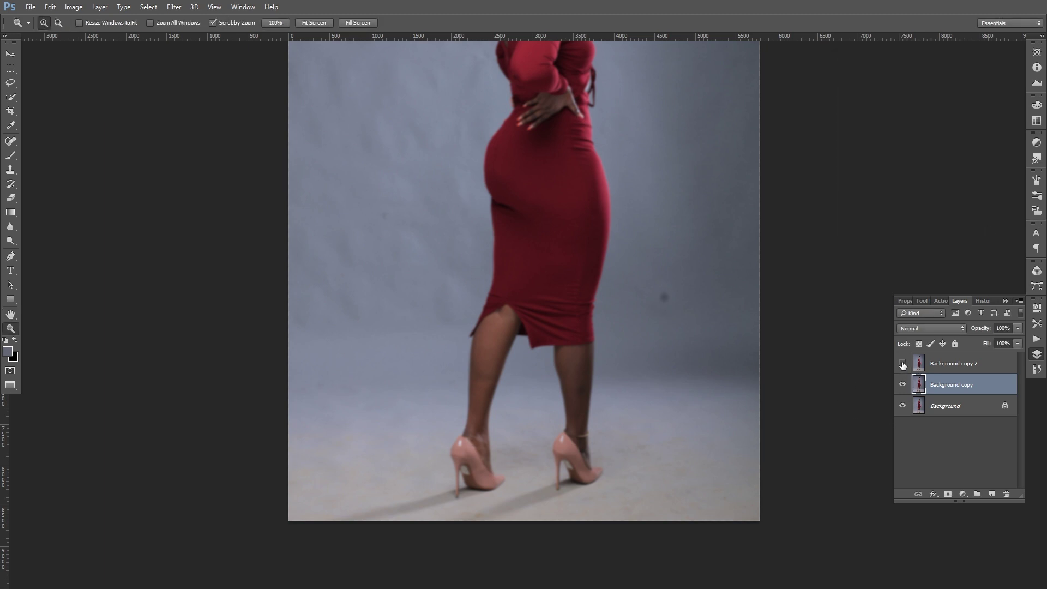
- Show the uppermost copy again and rename the blurred Background copy layer to cleaner
click(902, 365)
double_click(945, 385)
text(c)
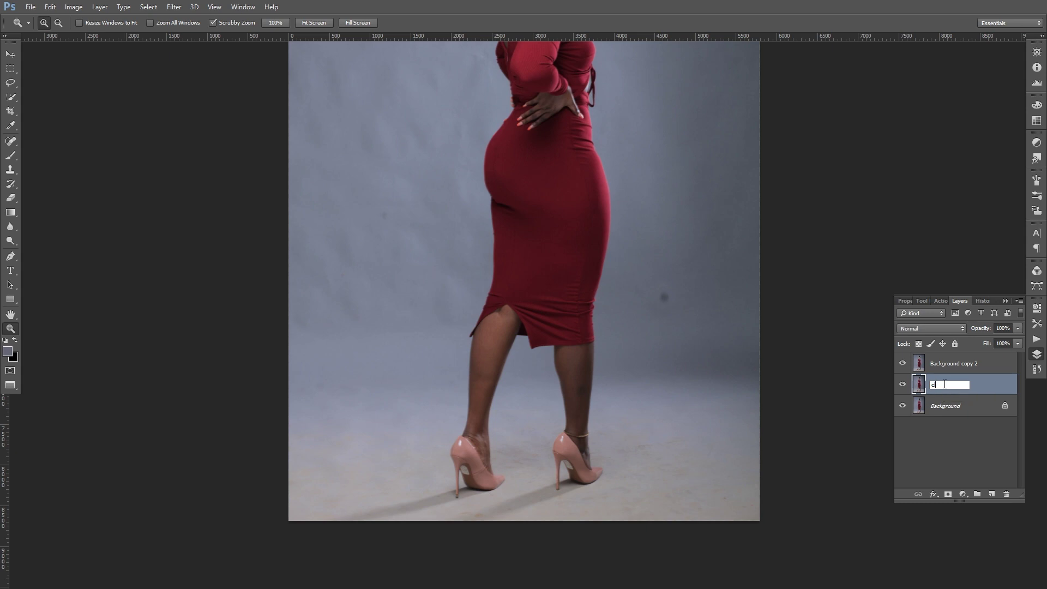
text(lener)
- Rename the Background copy 2 layer to texture
click(953, 369)
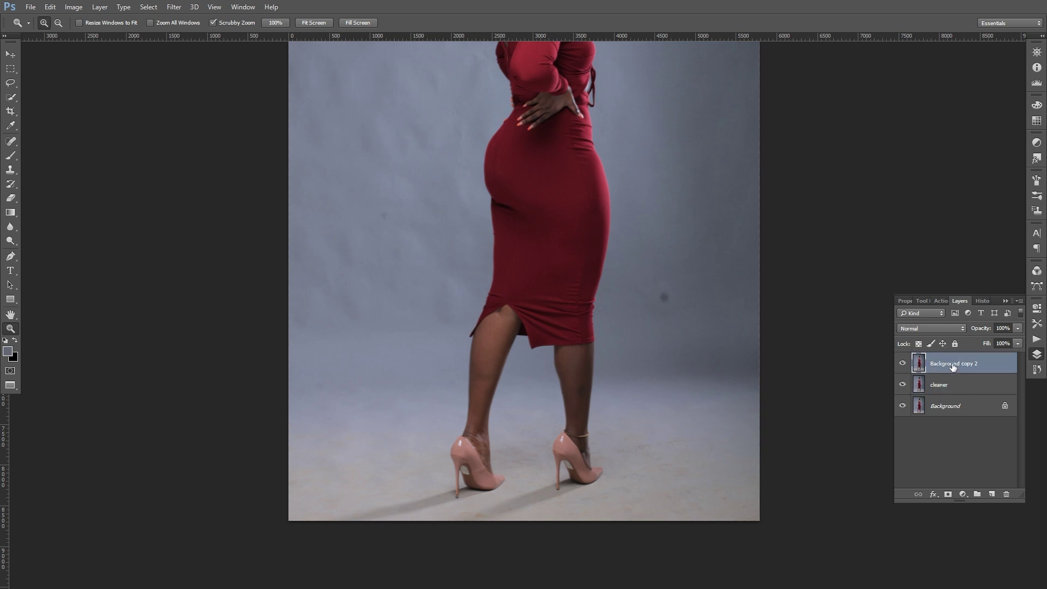
double_click(952, 364)
text(texture)
key(Return)
- Apply the cleaner layer's image to texture using Subtract, scale 2 and offset 128, and set the texture layer's blend mode to Linear Light
click(51, 7)
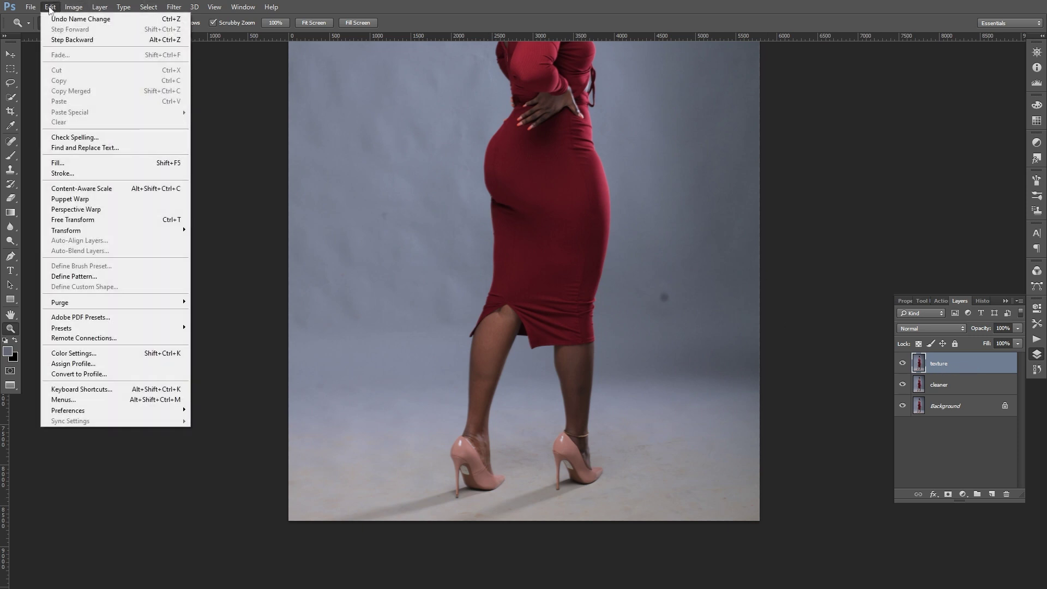
mouse_move(71, 7)
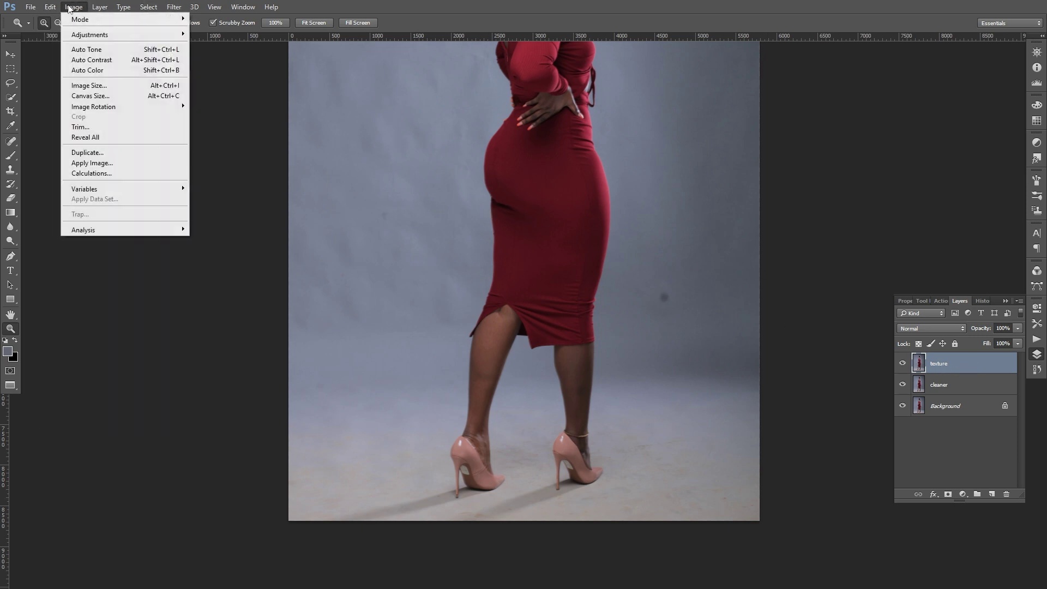
click(92, 163)
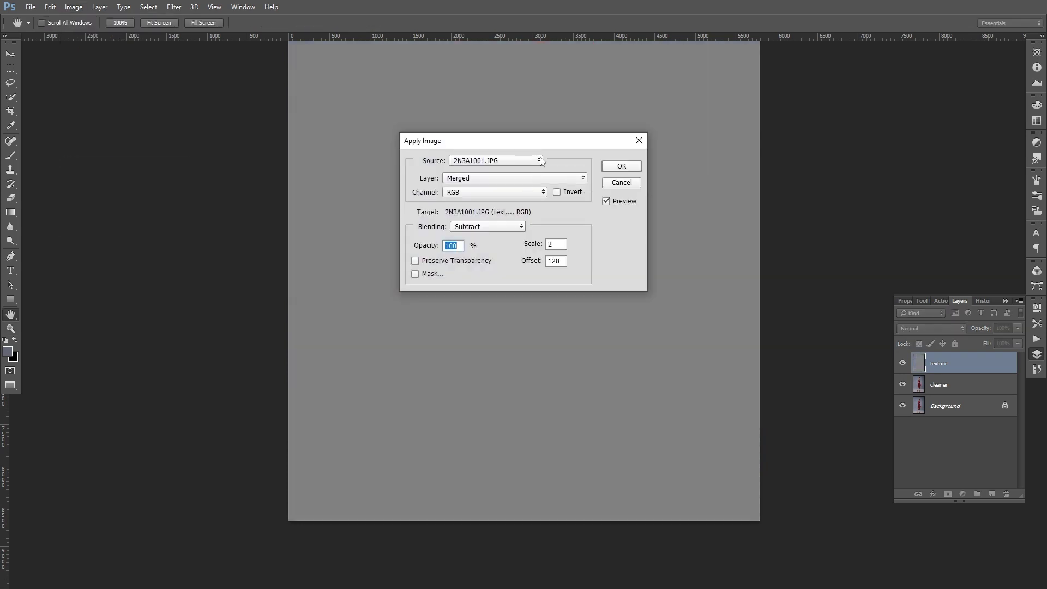
click(581, 178)
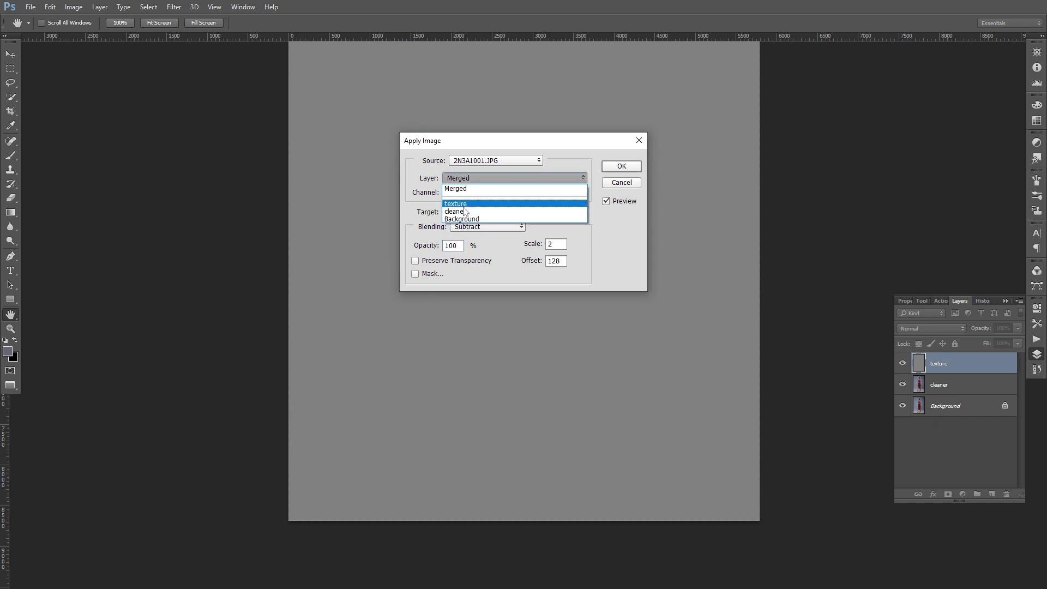
click(463, 212)
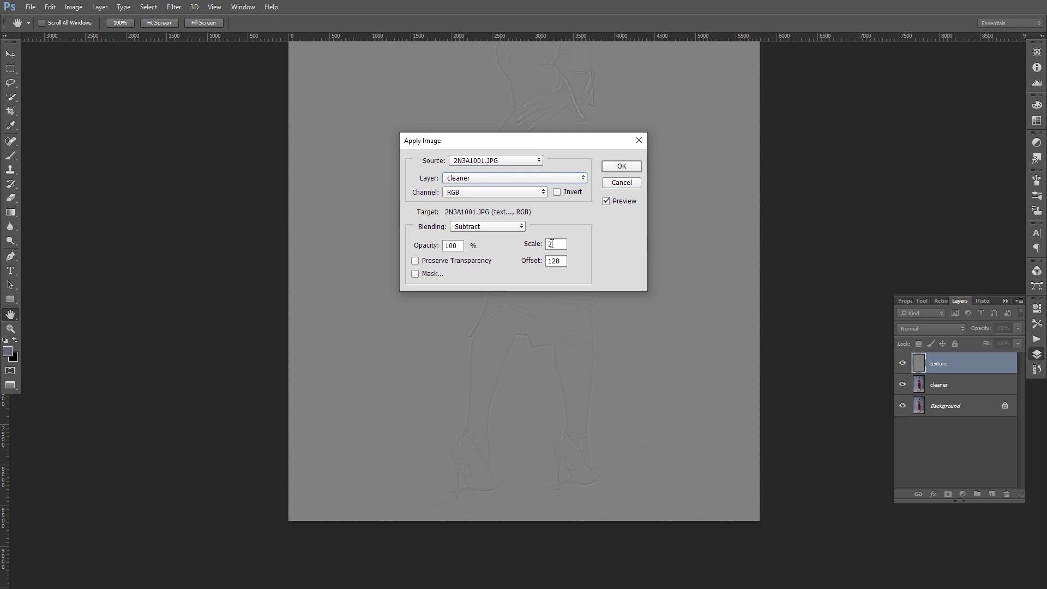
click(523, 226)
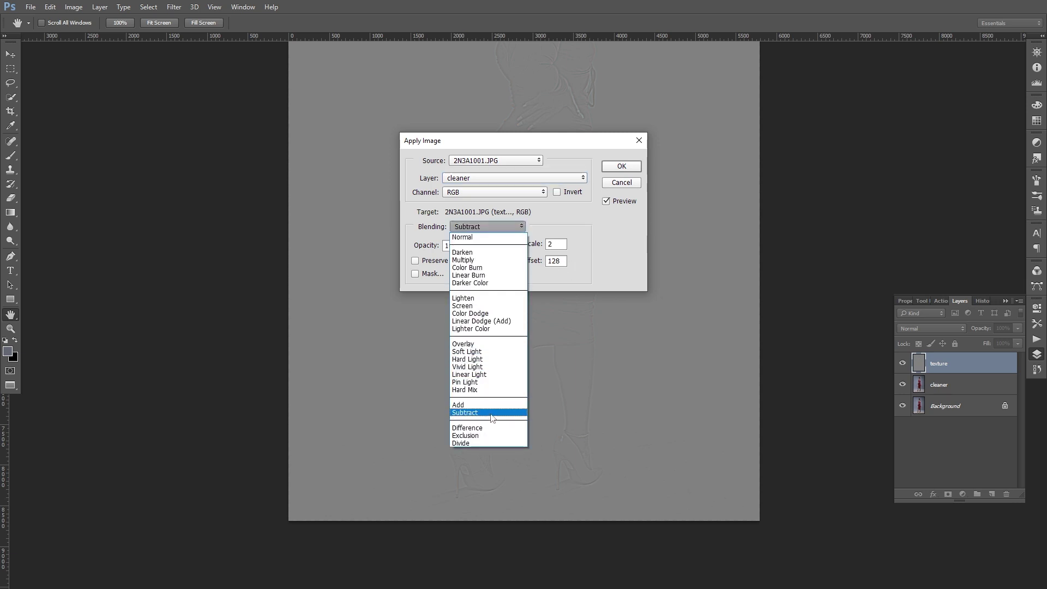
click(493, 413)
click(632, 166)
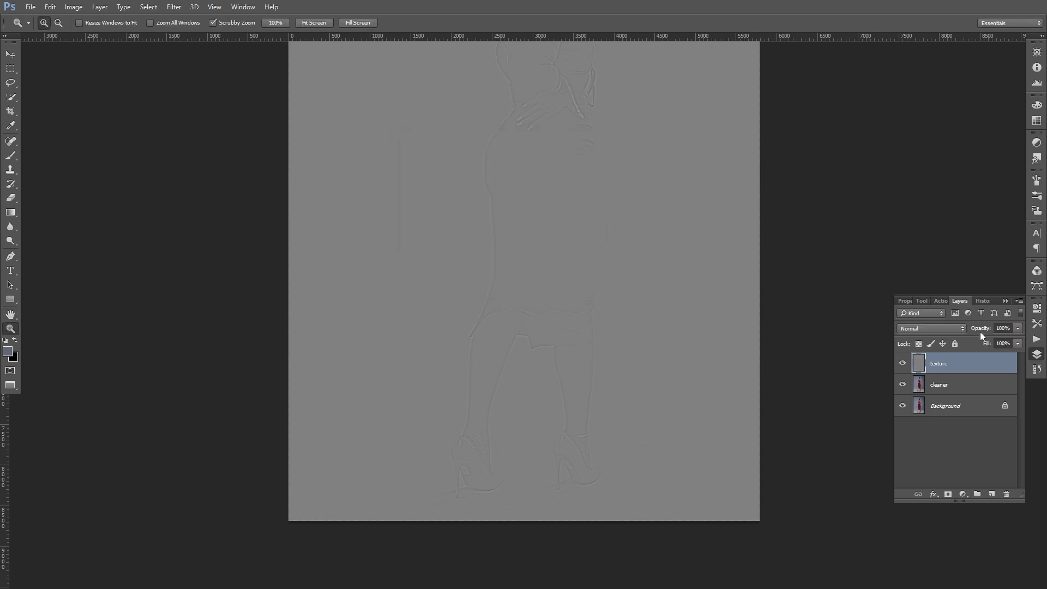
click(964, 329)
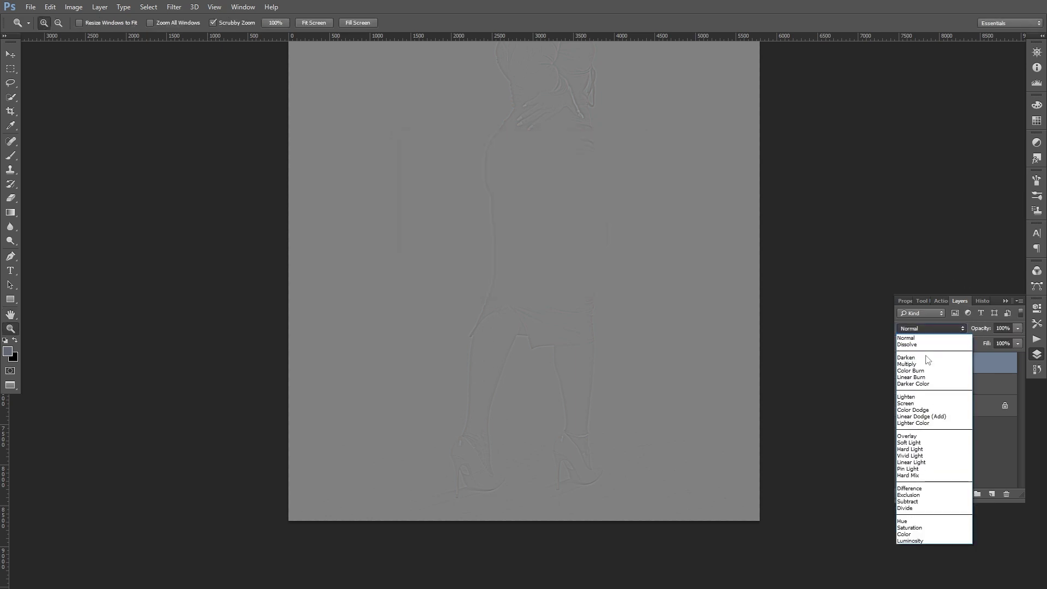
click(914, 465)
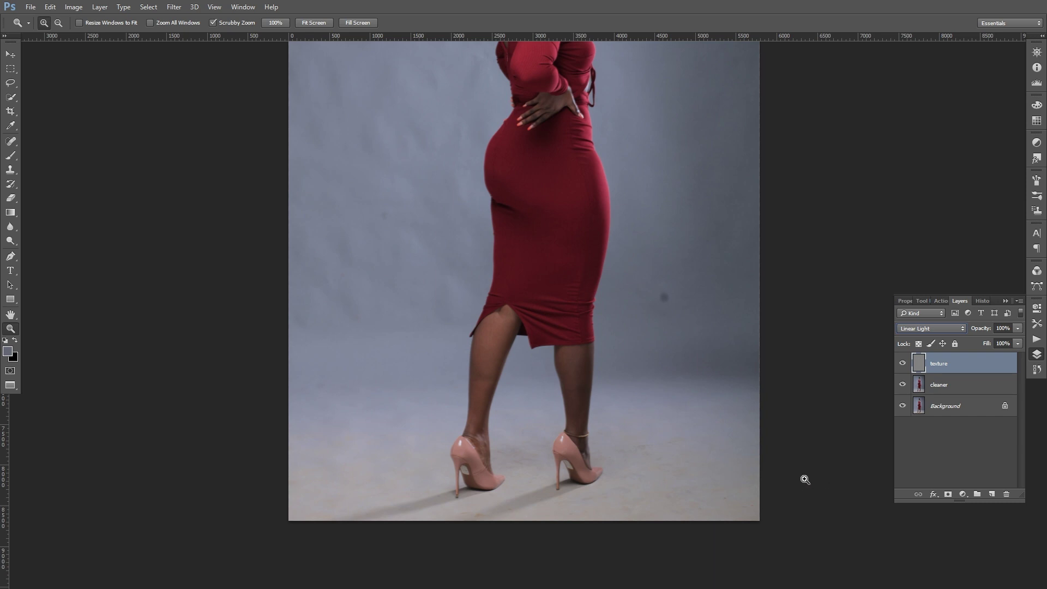
- Add a new empty layer directly above cleaner and name it repaint
click(963, 386)
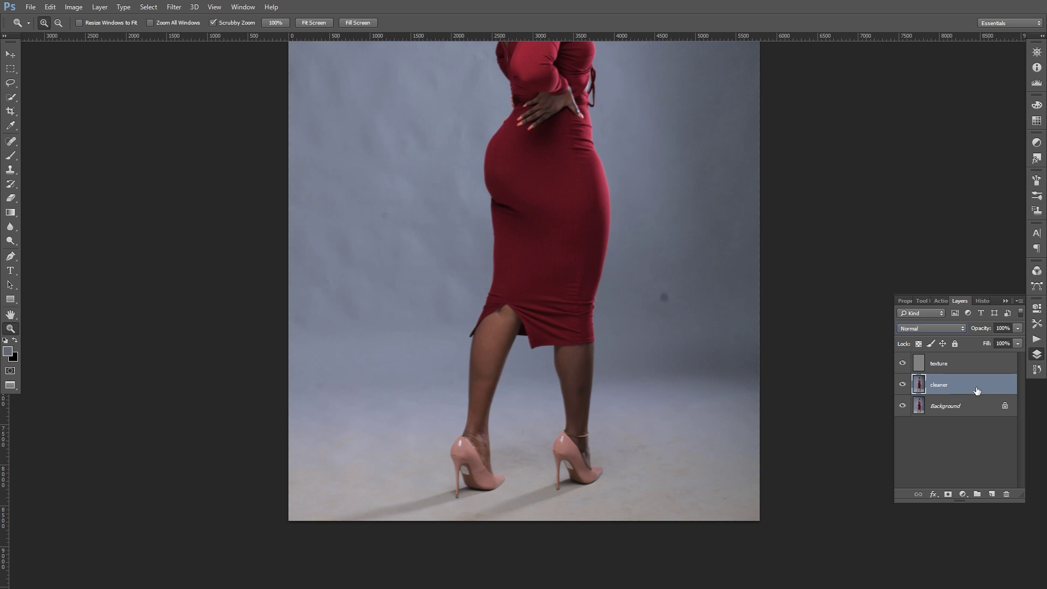
click(993, 495)
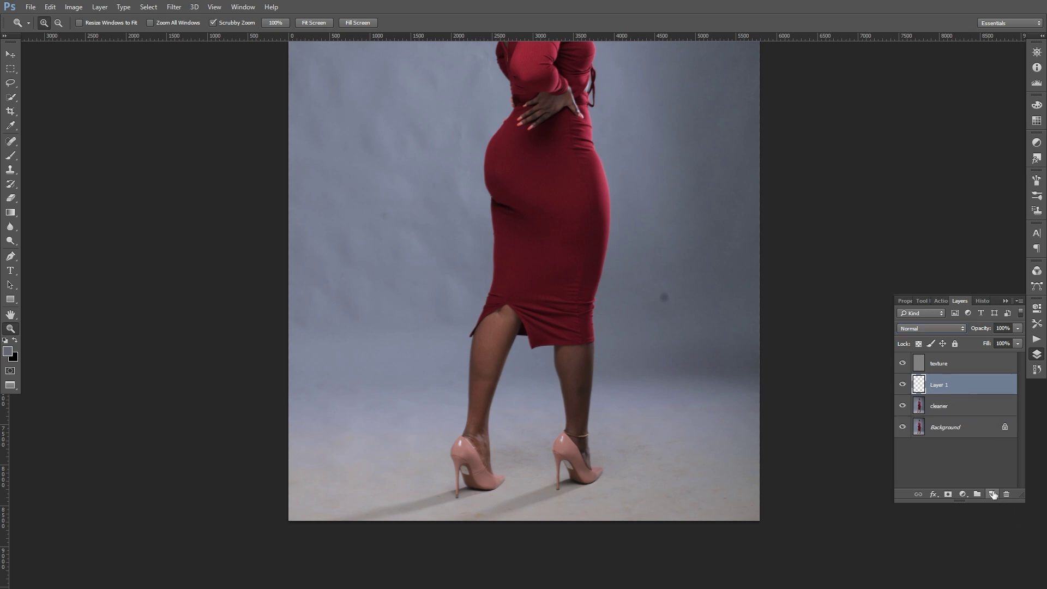
double_click(941, 384)
text(repair)
text(t)
key(Return)
- Paint the stained floor around the shoes in the backdrop's blue-grey on the repaint layer, starting with a soft 467 px brush
click(10, 156)
right_click(673, 387)
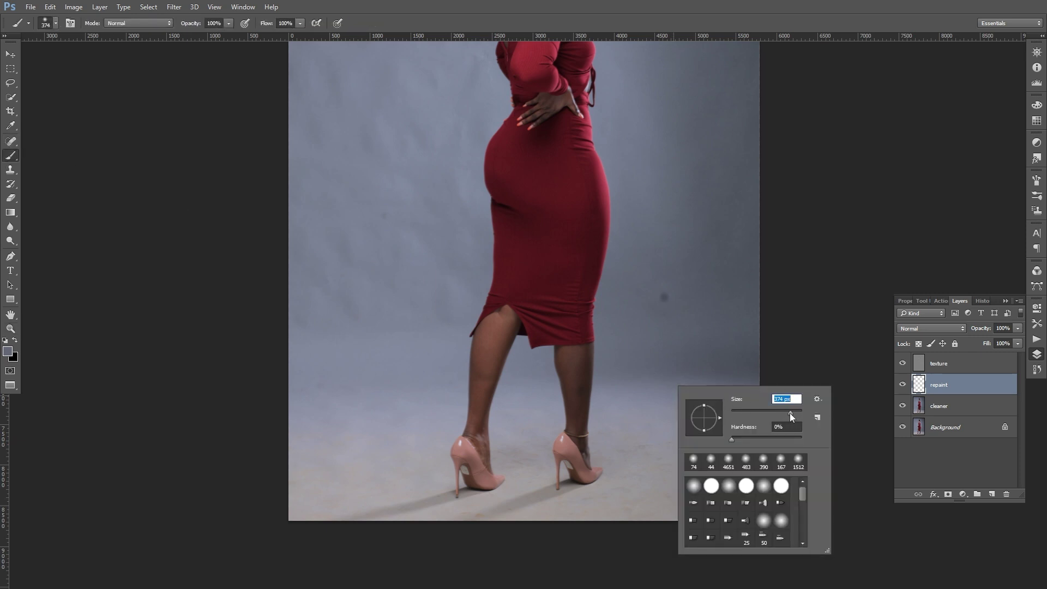
drag(790, 414, 794, 412)
key(Return)
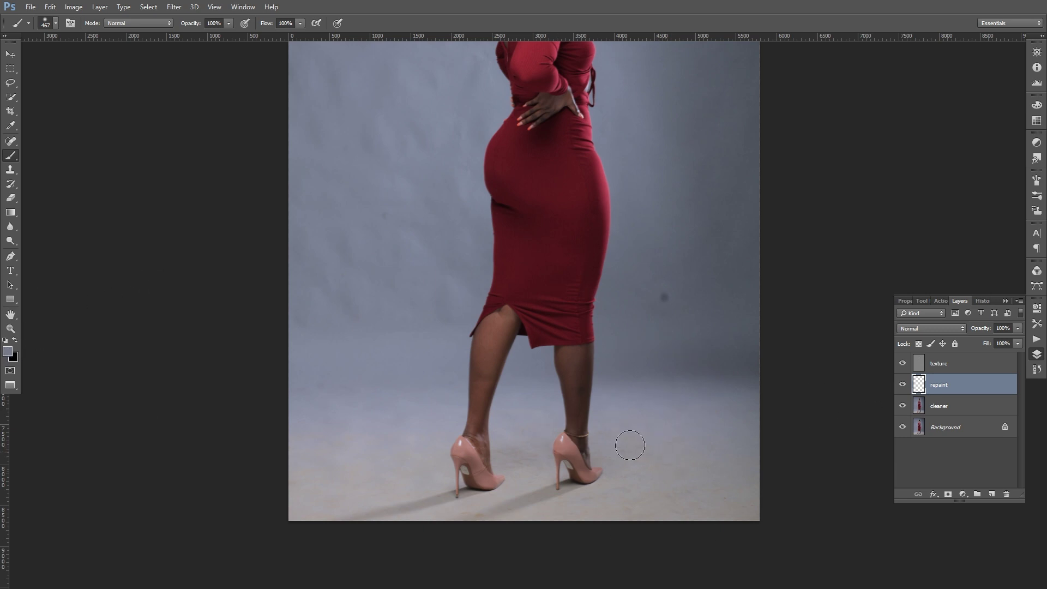
mouse_move(624, 451)
mouse_down()
mouse_move(756, 452)
mouse_move(617, 464)
mouse_move(660, 481)
mouse_move(543, 511)
mouse_move(743, 513)
mouse_move(644, 448)
mouse_move(638, 428)
mouse_move(671, 429)
mouse_up()
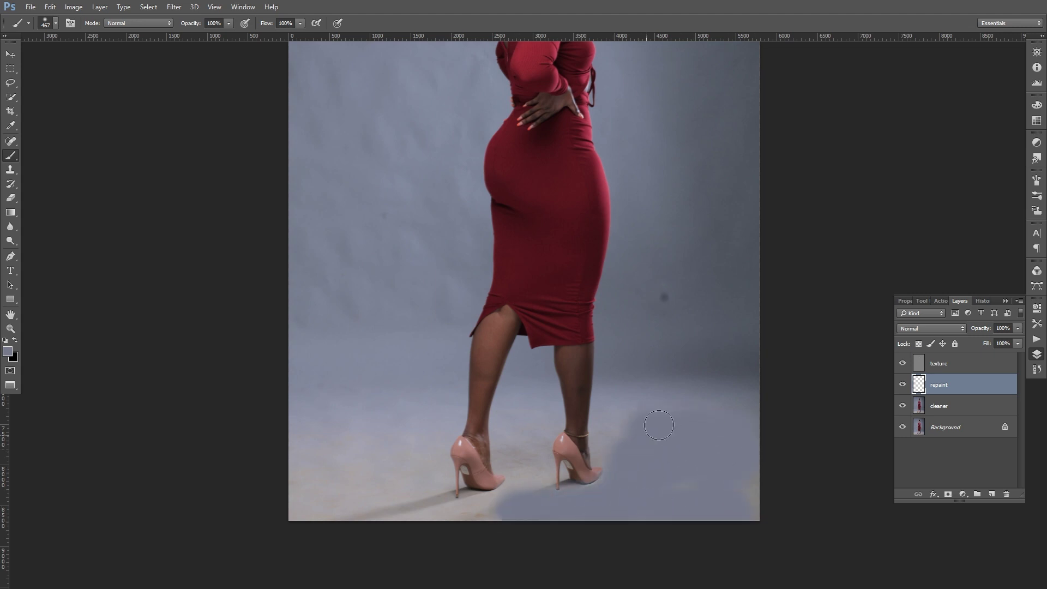
mouse_move(562, 480)
mouse_down()
mouse_move(529, 472)
mouse_move(473, 505)
mouse_move(410, 506)
mouse_move(311, 481)
mouse_move(424, 480)
mouse_move(445, 444)
mouse_move(372, 444)
mouse_move(423, 526)
mouse_move(508, 508)
mouse_move(510, 450)
mouse_move(541, 488)
mouse_move(570, 500)
mouse_move(650, 491)
mouse_up()
- Enlarge the soft brush to 3256 px and cover the rest of the floor, including around the feet, with the same blue-grey
right_click(353, 400)
drag(431, 426, 472, 425)
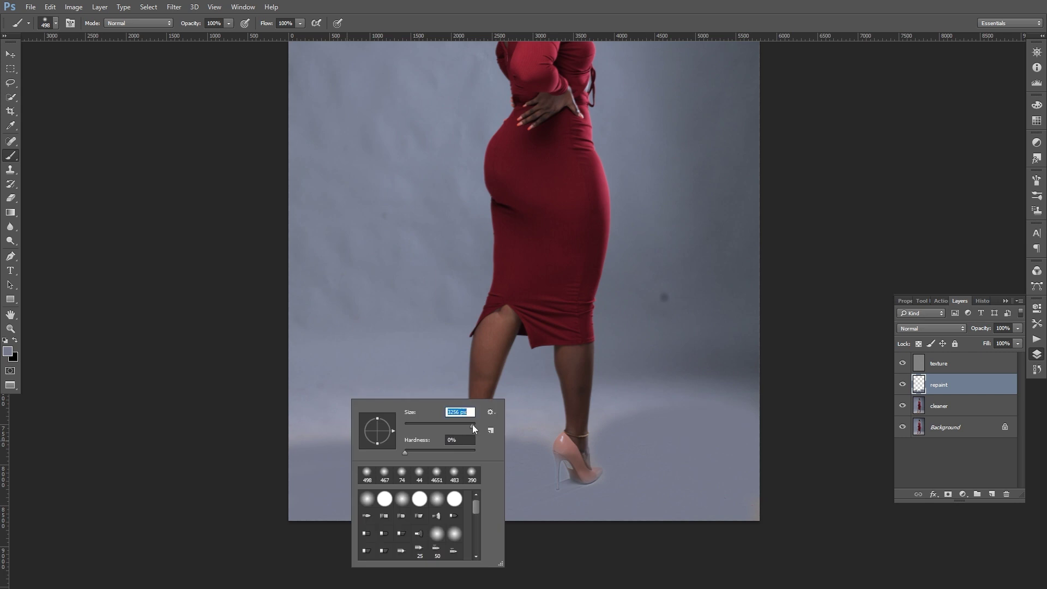
click(294, 441)
drag(304, 444, 350, 444)
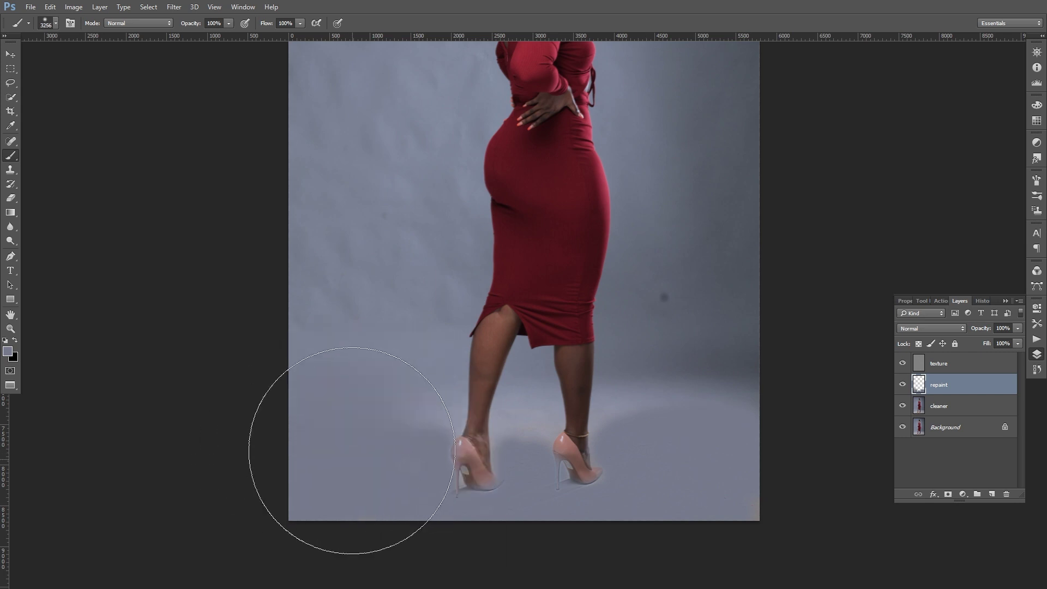
click(706, 443)
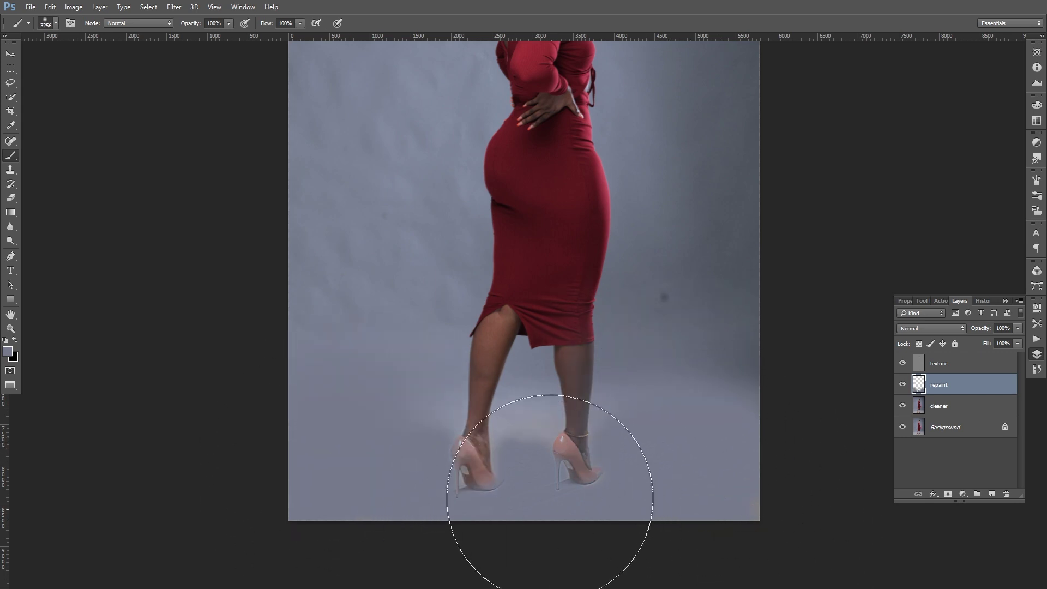
click(540, 483)
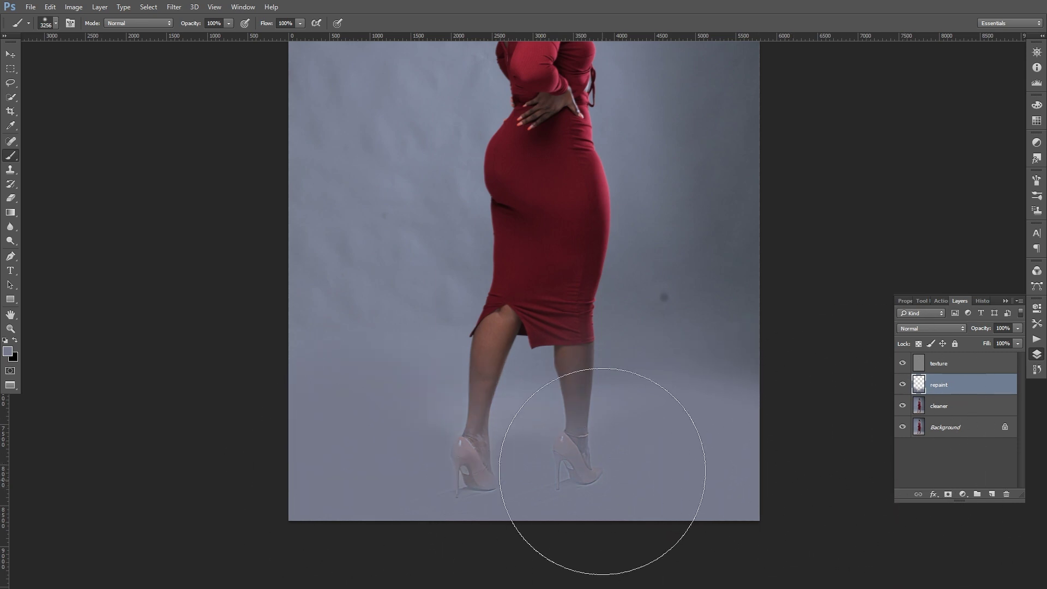
- Set the repaint layer's blend mode to Color and add a white layer mask to it
click(961, 328)
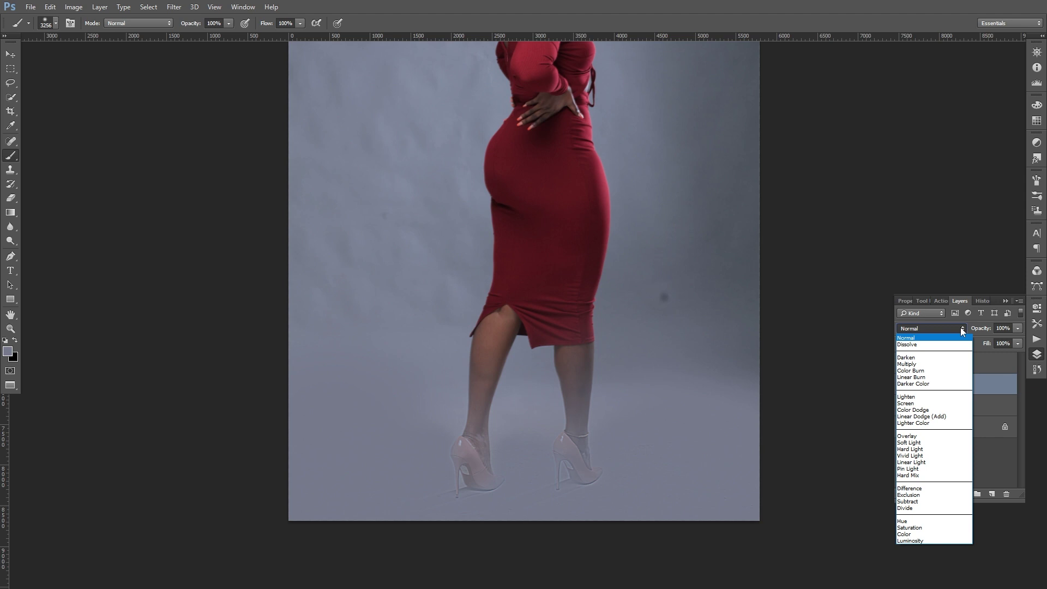
click(906, 534)
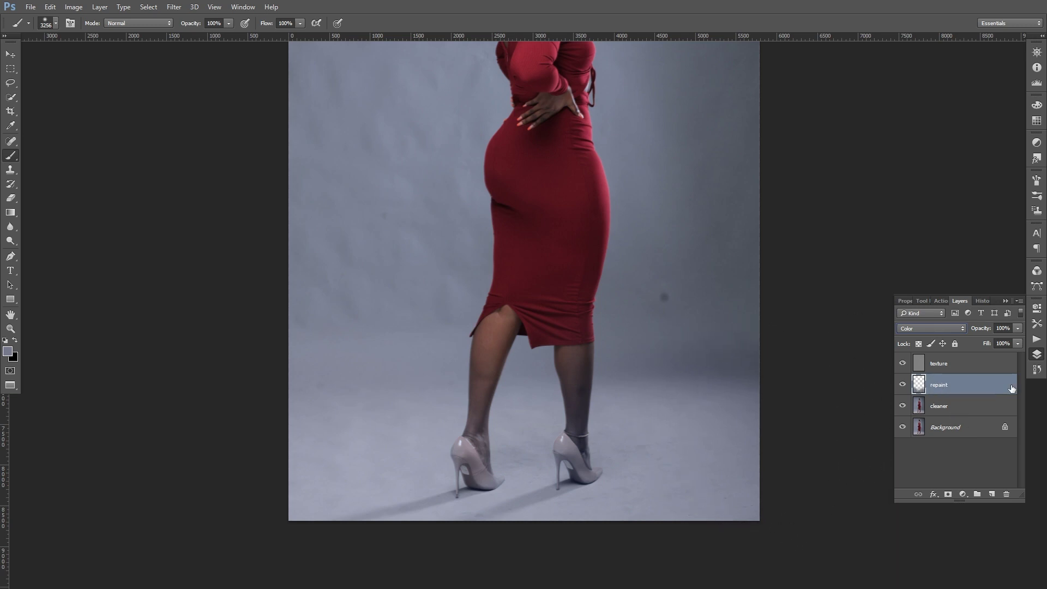
click(949, 493)
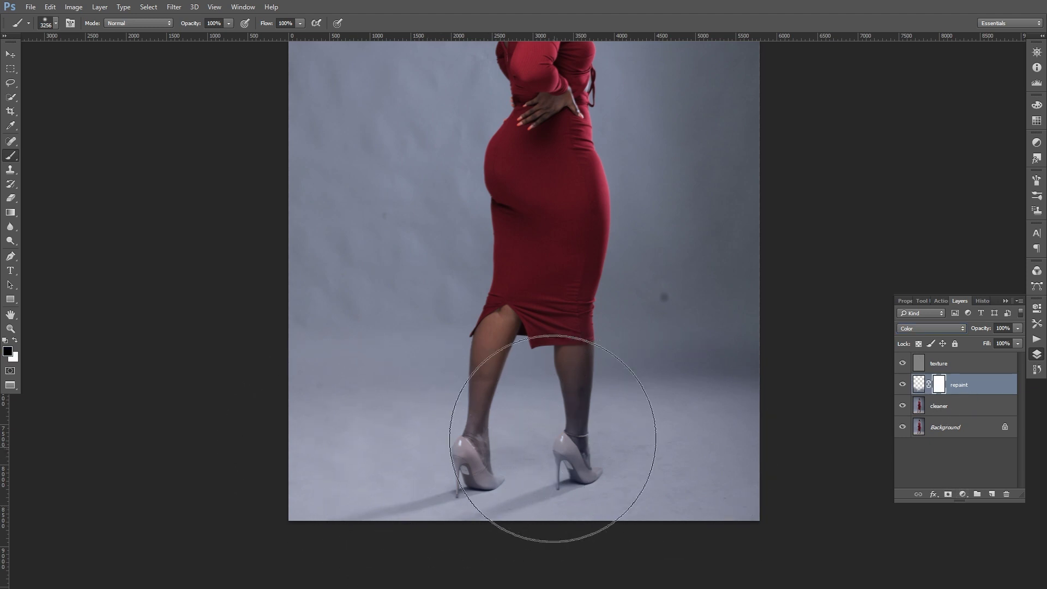
- Paint black on the repaint mask with a soft 170 px brush over the front leg and shoe on the image's right
key(z)
mouse_move(556, 418)
mouse_down()
mouse_move(568, 427)
mouse_move(614, 402)
mouse_up()
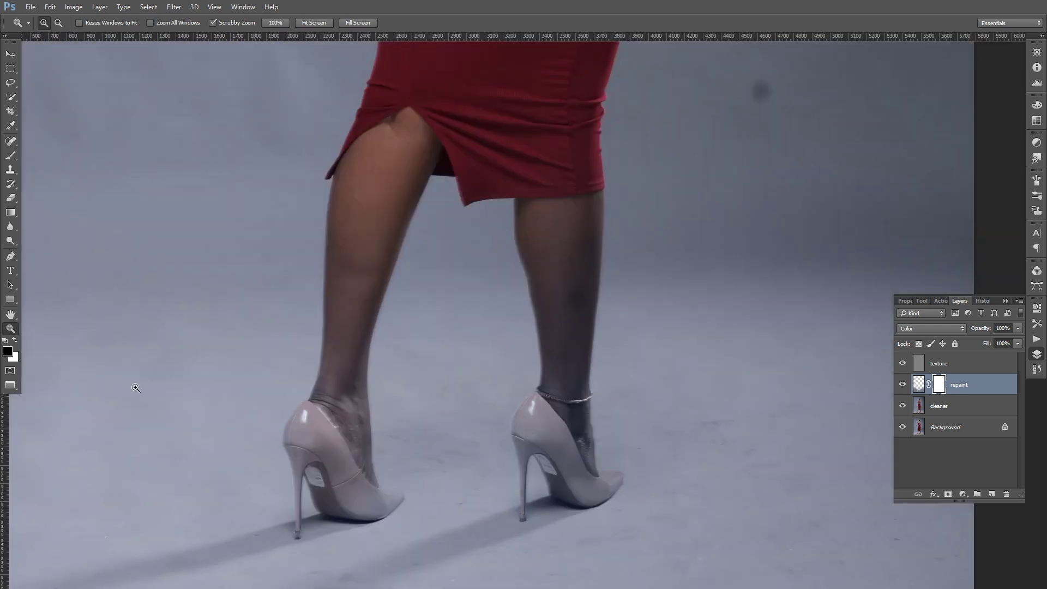
click(10, 156)
right_click(683, 343)
click(759, 368)
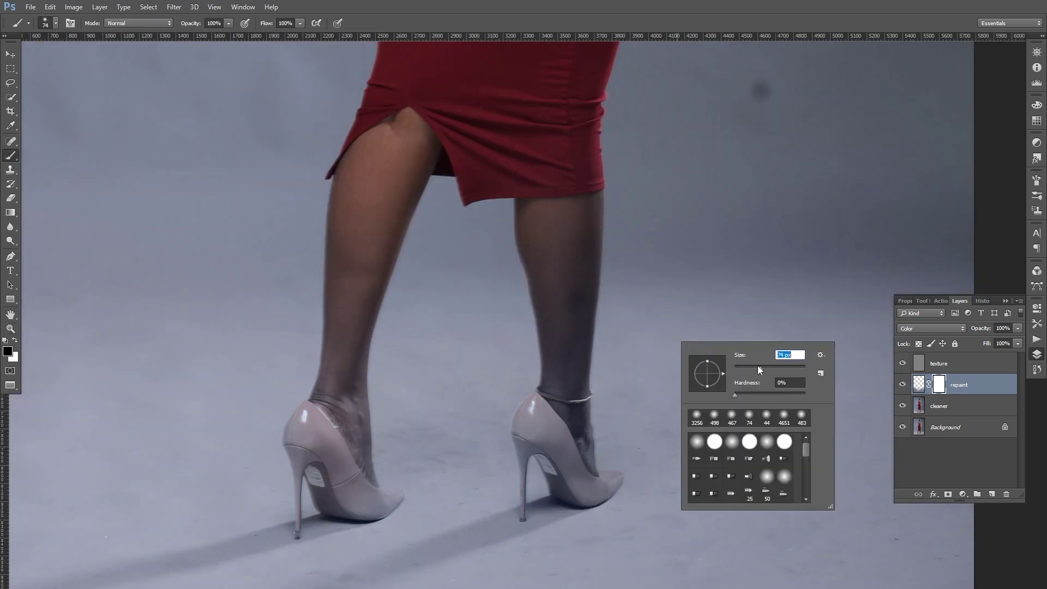
text(170)
key(Return)
mouse_move(555, 301)
mouse_down()
mouse_move(563, 407)
mouse_move(575, 264)
mouse_move(575, 337)
mouse_move(570, 289)
mouse_move(540, 239)
mouse_move(548, 429)
mouse_move(579, 298)
mouse_move(590, 481)
mouse_move(612, 482)
mouse_move(570, 494)
mouse_move(521, 403)
mouse_move(530, 427)
mouse_move(520, 464)
mouse_move(541, 438)
mouse_move(573, 482)
mouse_move(555, 408)
mouse_move(567, 426)
mouse_up()
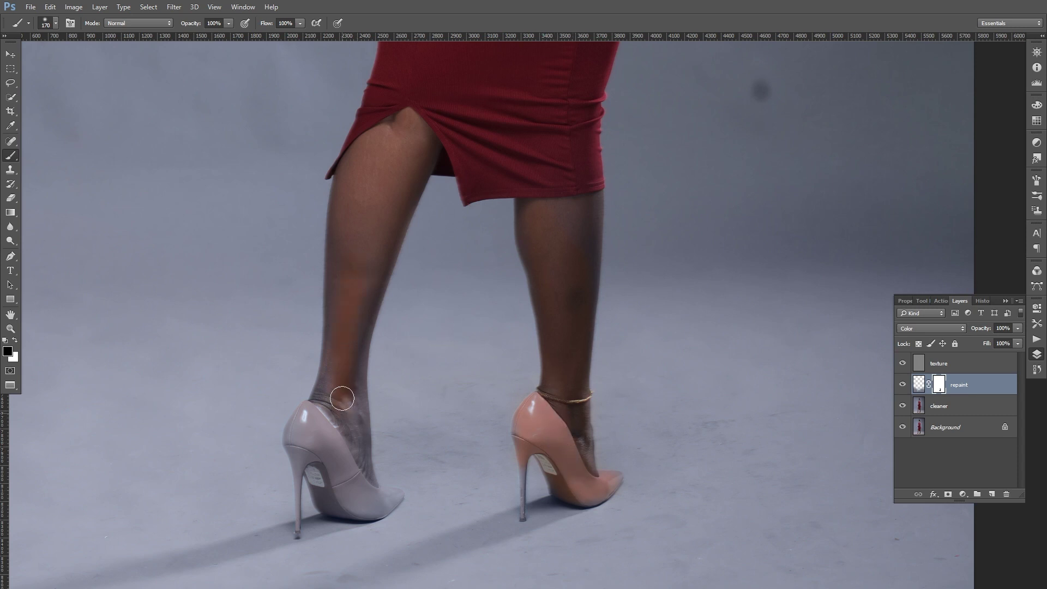
- Mask the blue-grey tint off the other lower leg, ankle and shoe with the same black brush
mouse_move(335, 362)
mouse_down()
mouse_move(319, 448)
mouse_move(330, 433)
mouse_move(356, 427)
mouse_up()
mouse_move(320, 419)
mouse_down()
mouse_move(298, 420)
mouse_move(289, 448)
mouse_move(303, 504)
mouse_move(316, 469)
mouse_move(327, 496)
mouse_move(354, 508)
mouse_move(391, 497)
mouse_move(374, 509)
mouse_move(334, 470)
mouse_move(324, 439)
mouse_move(341, 473)
mouse_up()
mouse_move(322, 494)
mouse_down()
mouse_move(353, 512)
mouse_move(393, 496)
mouse_up()
drag(326, 426, 302, 463)
- Paint black on the repaint mask over both stiletto heels and the toe area of the right-hand shoe
scroll(338, 319, down, 3)
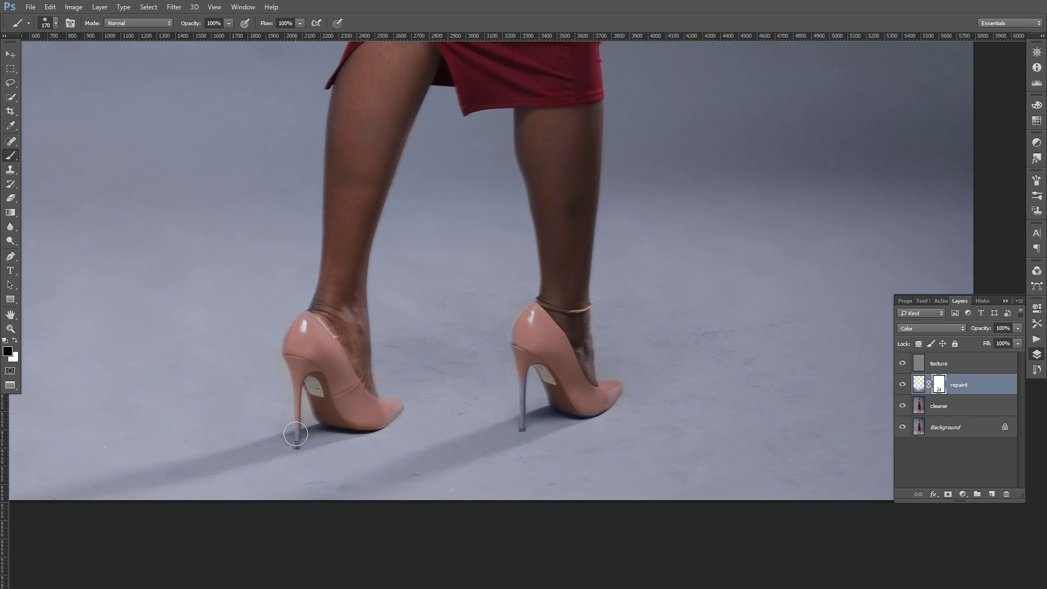
drag(296, 434, 298, 417)
drag(510, 373, 523, 429)
mouse_move(598, 395)
mouse_down()
mouse_move(580, 412)
mouse_move(566, 389)
mouse_move(579, 405)
mouse_up()
- Switch to white and paint the blue-grey tint back onto the floor around the right-hand shoe
click(15, 340)
mouse_move(486, 388)
mouse_down()
mouse_move(503, 376)
mouse_move(498, 411)
mouse_up()
drag(617, 432, 636, 393)
- Select the texture, repaint and cleaner layers and put them together in one layer group
key(alt+space)
alt+click(513, 284)
alt+click(514, 284)
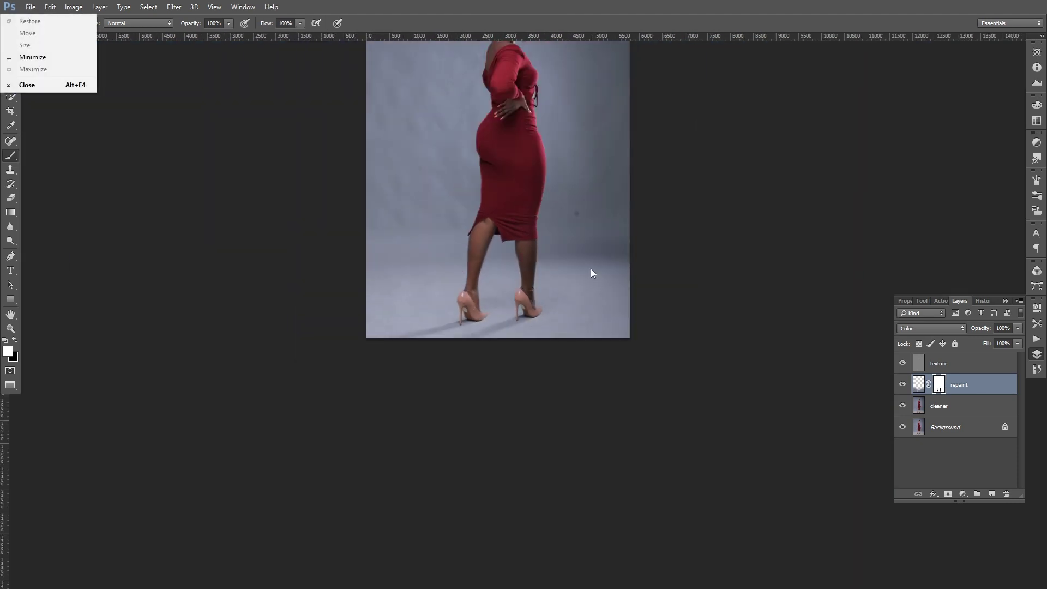
click(955, 363)
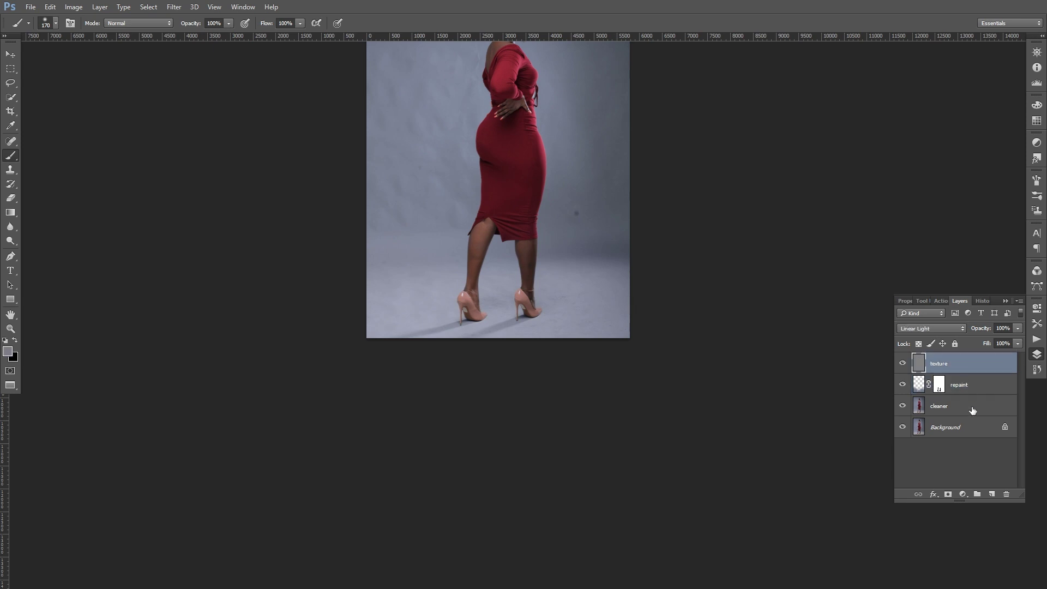
shift+click(975, 407)
drag(979, 406, 979, 500)
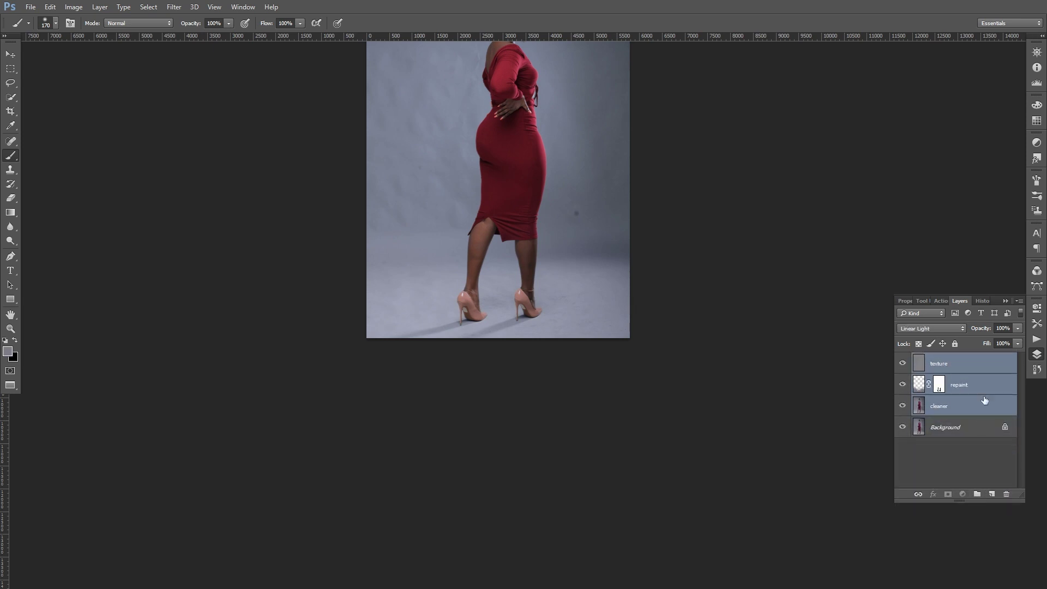
drag(987, 380, 978, 493)
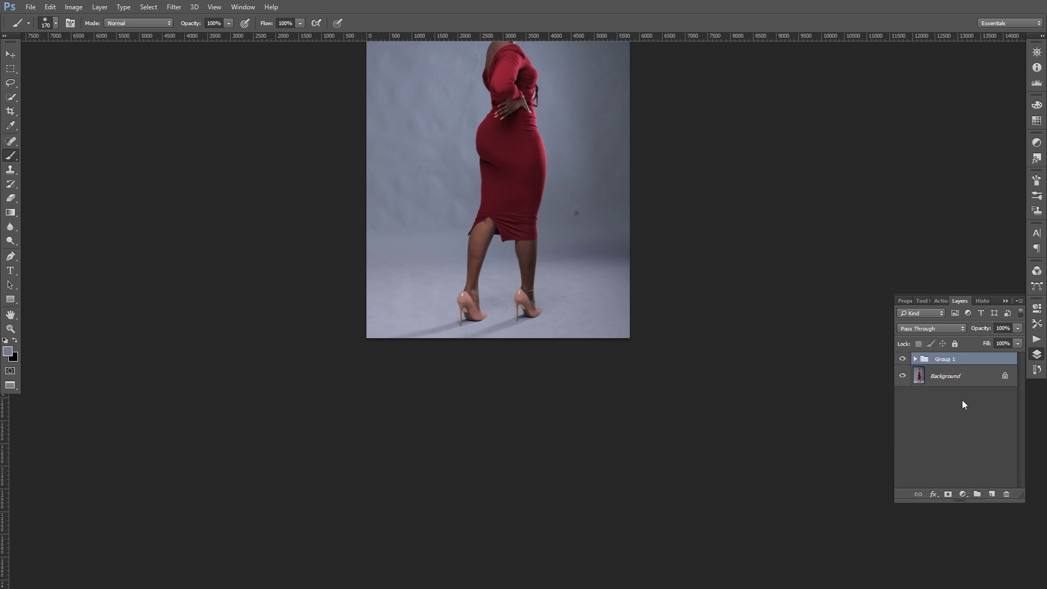
- Compare the legs and floor before and after the retouch by hiding and showing the layer group twice
click(10, 329)
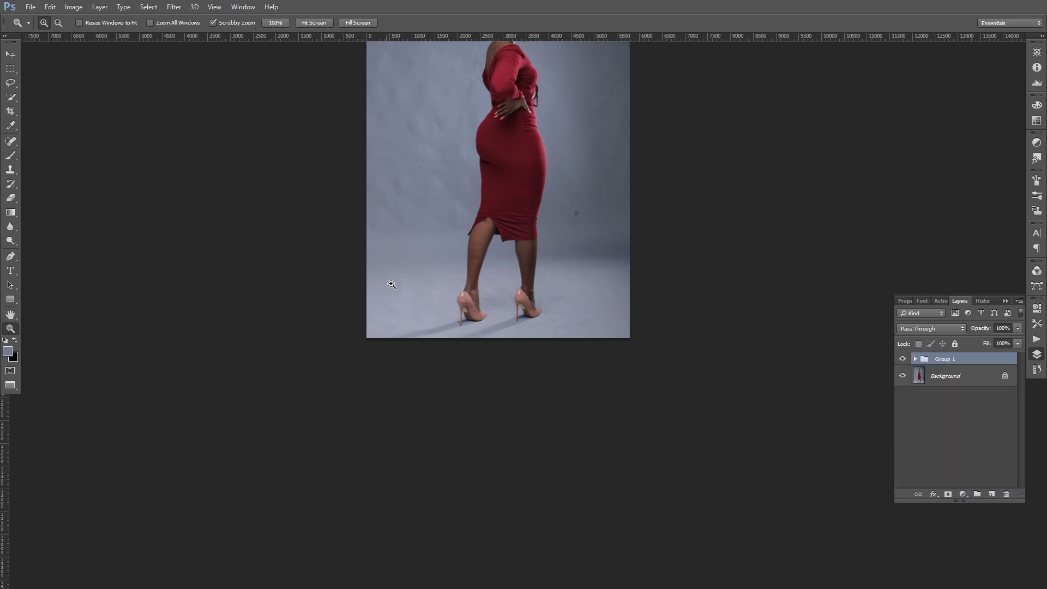
click(596, 284)
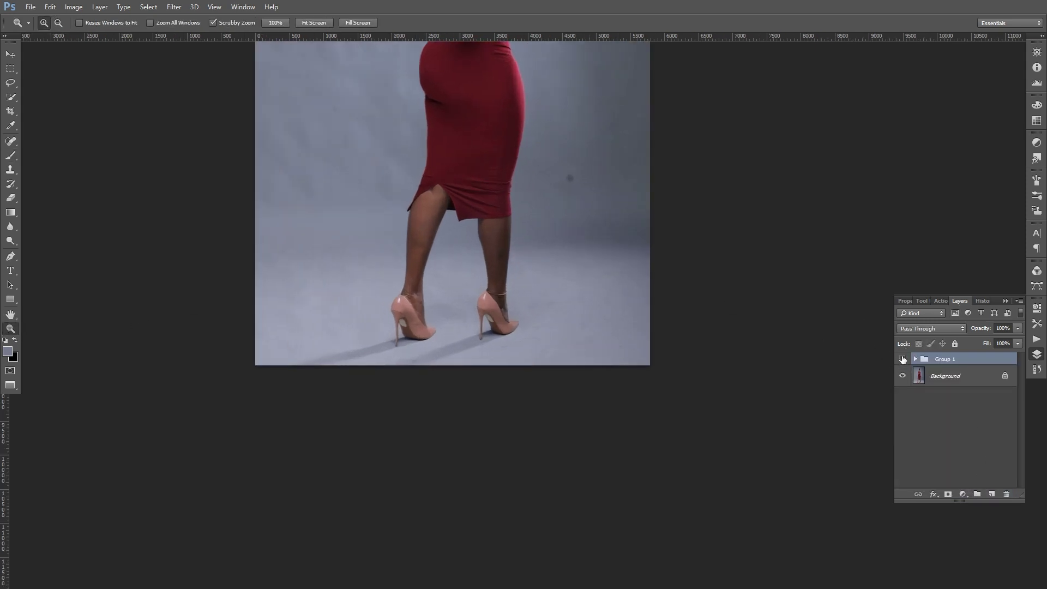
click(902, 359)
click(902, 359)
click(903, 359)
click(903, 359)
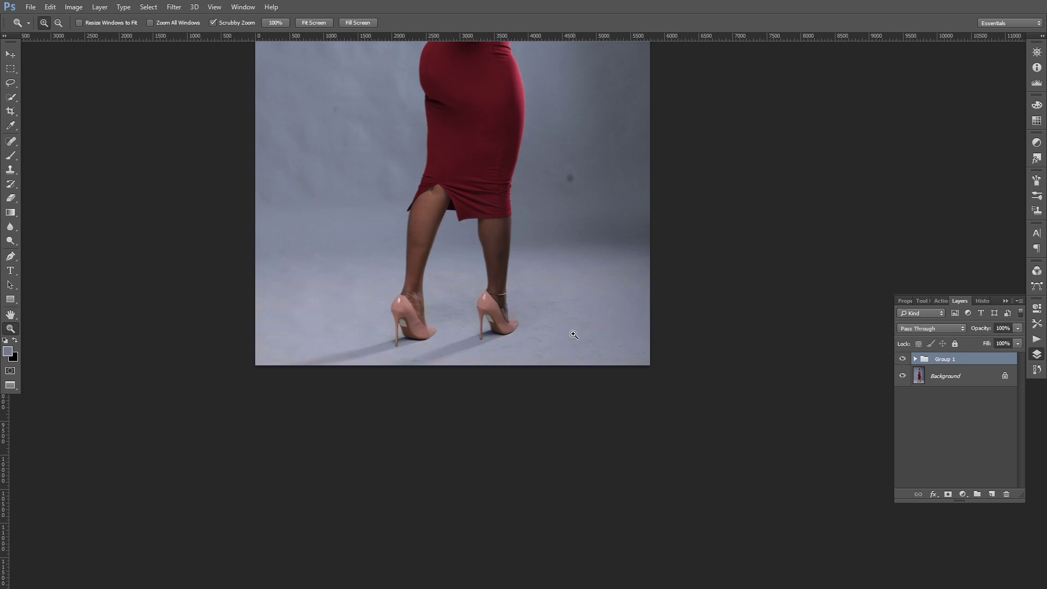